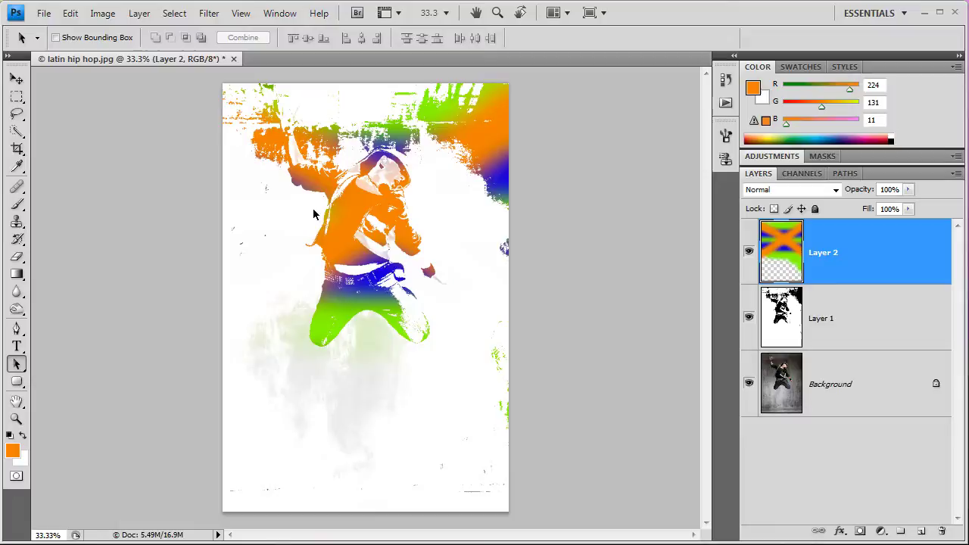
Hide and re-show Layer 1 and Layer 2 to compare the colourised dancer with the original photo
click(749, 318)
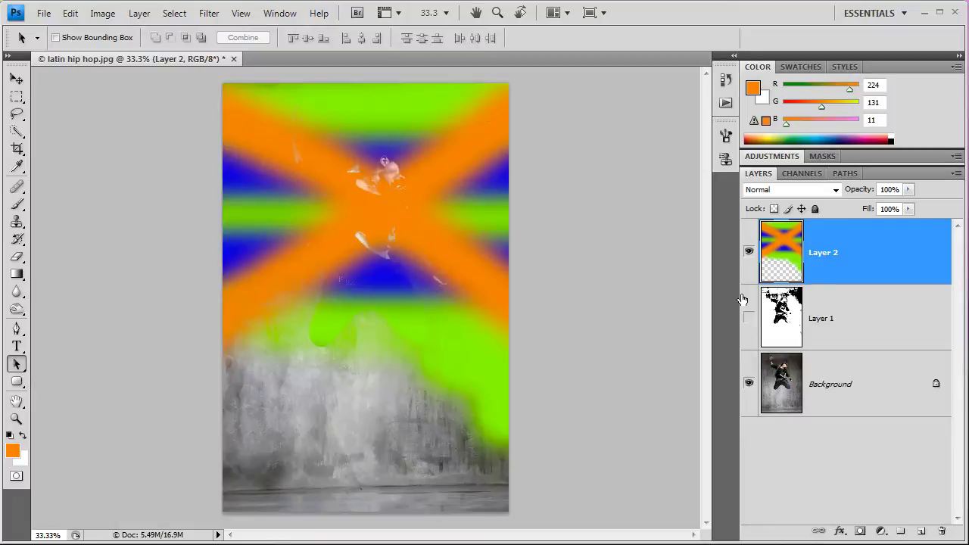
click(748, 252)
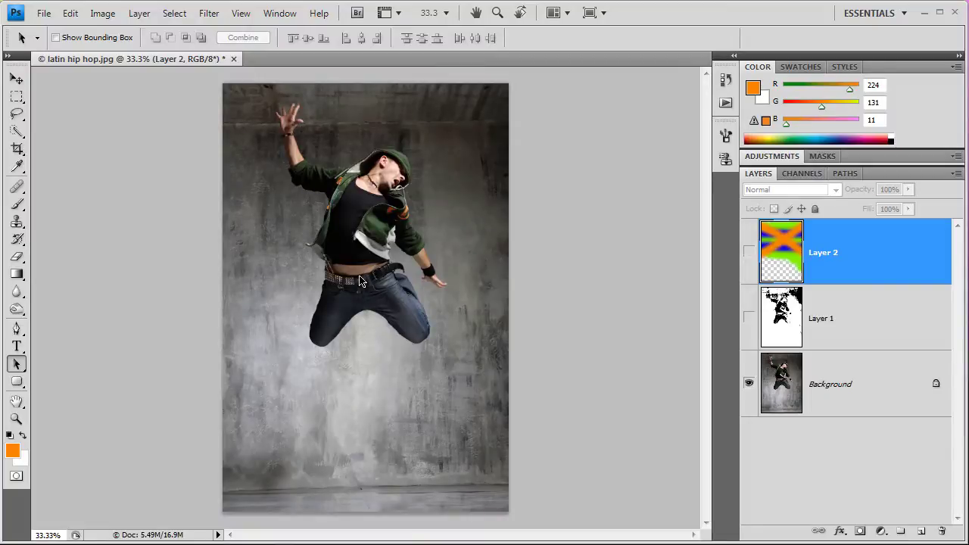
click(748, 318)
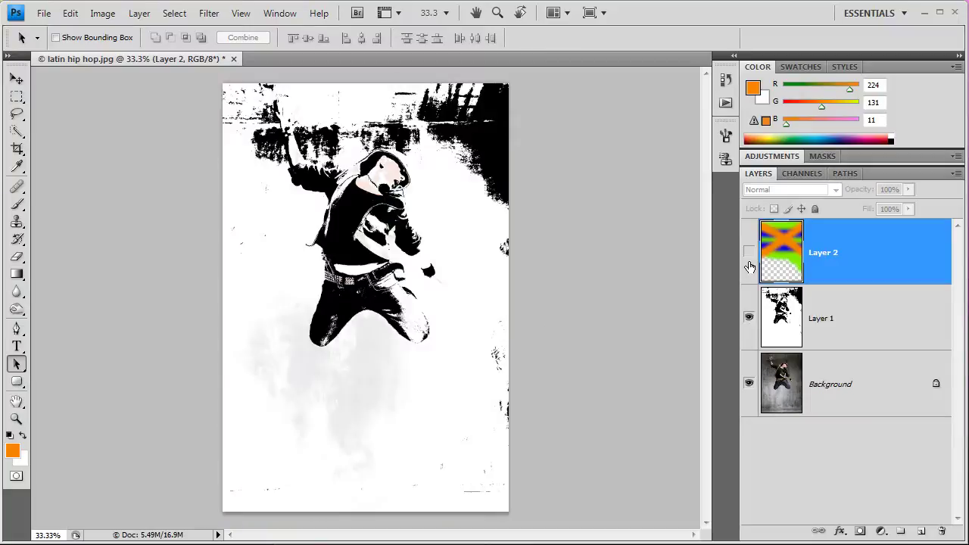
click(749, 257)
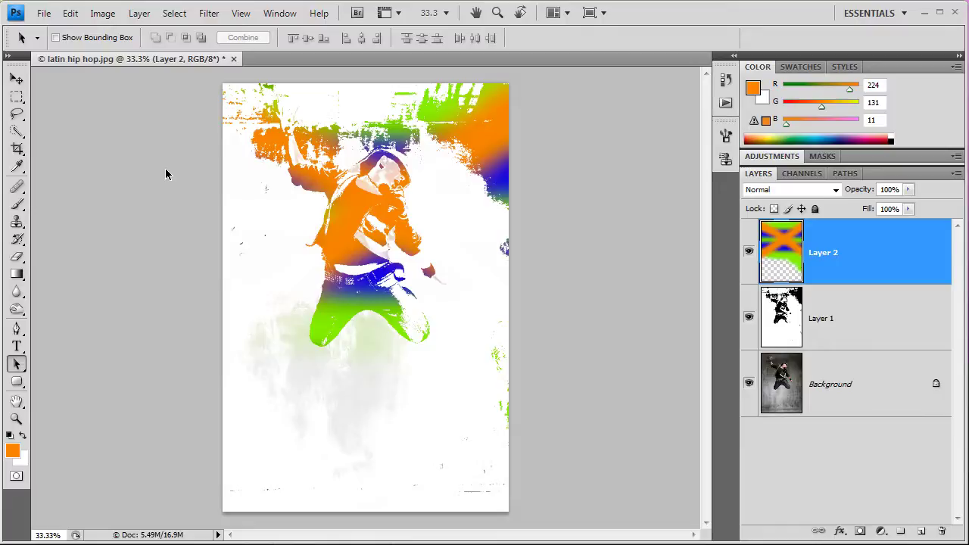
Open the latin hip hop image file
click(43, 13)
click(61, 46)
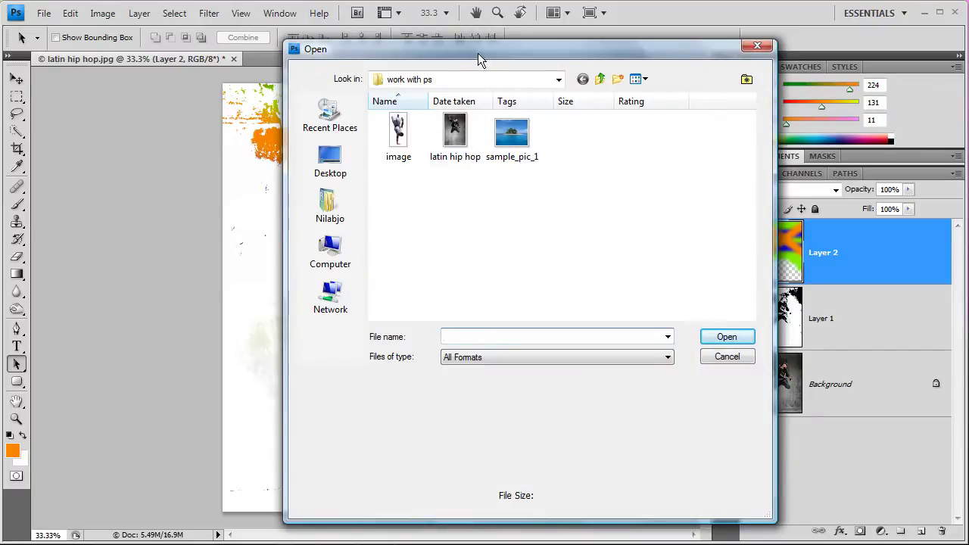
drag(478, 53, 454, 47)
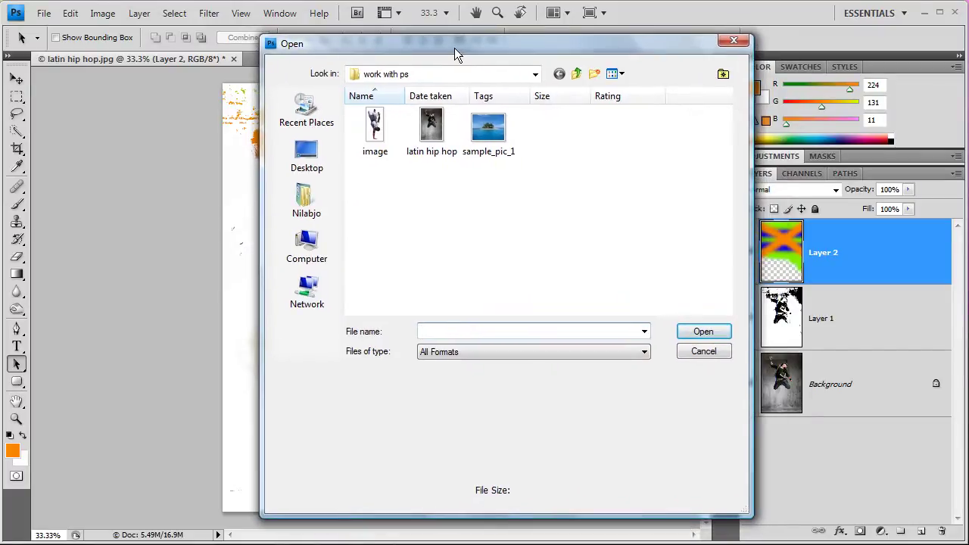
double_click(428, 143)
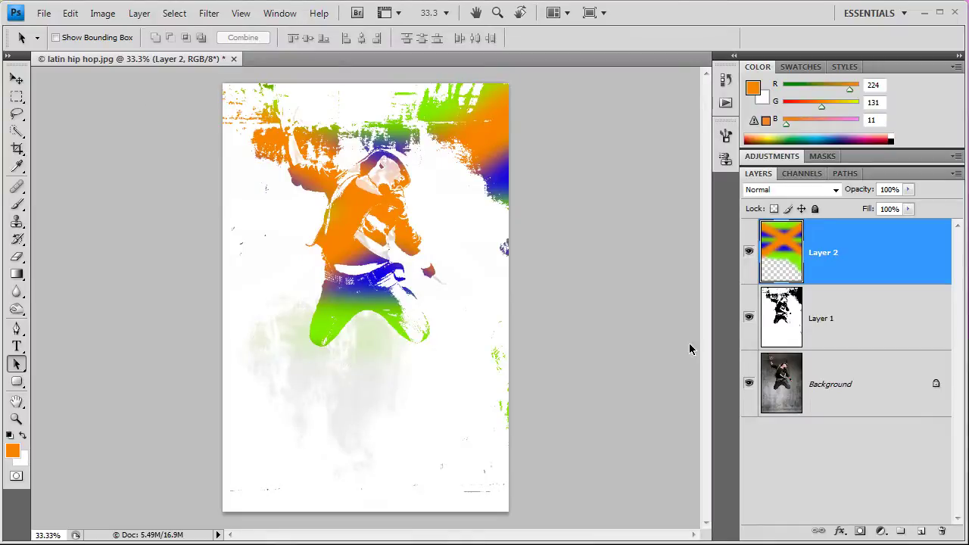
Hide and delete Layer 1 and Layer 2, leaving only the Background photo
click(750, 320)
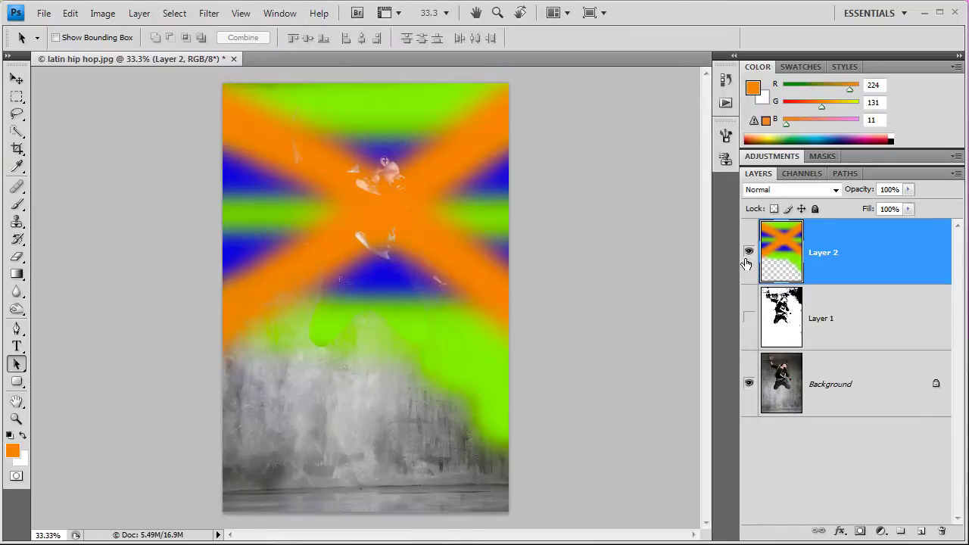
click(749, 252)
click(833, 318)
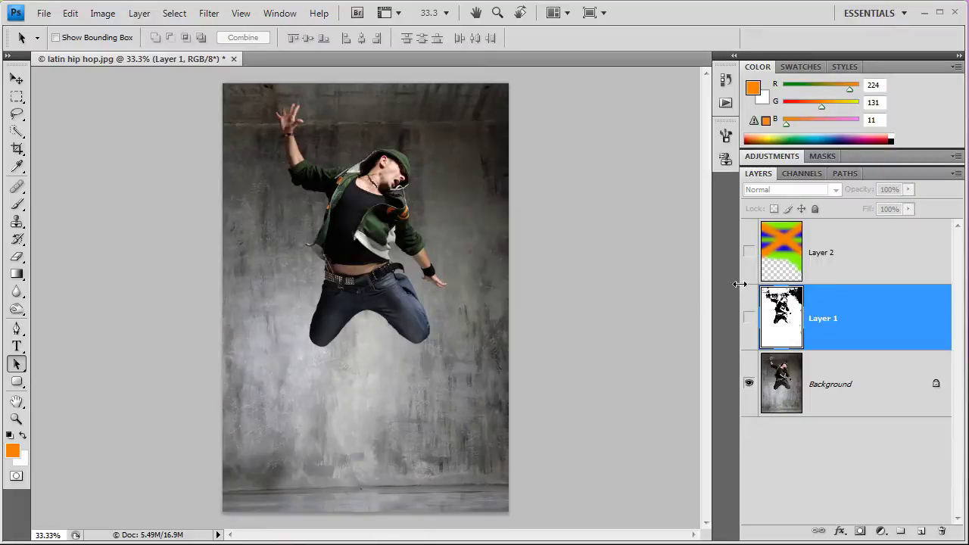
key(Delete)
click(811, 260)
key(Delete)
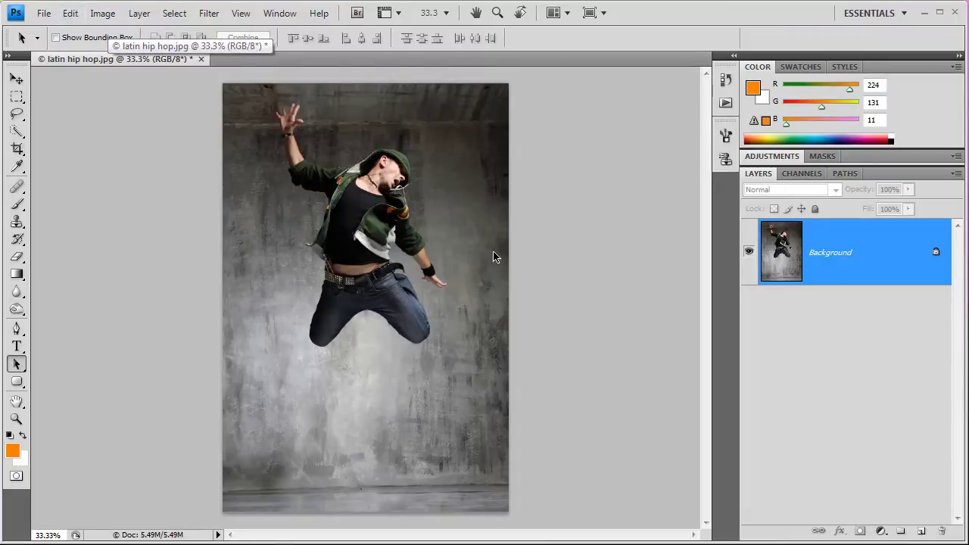
Duplicate the Background as Layer 1 and apply a Threshold at level 51
key(ctrl+j)
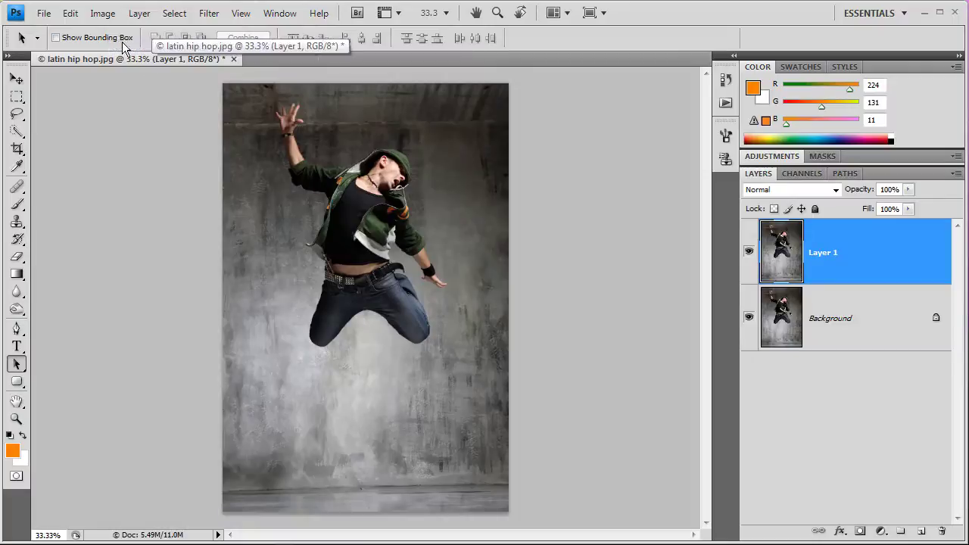
click(102, 12)
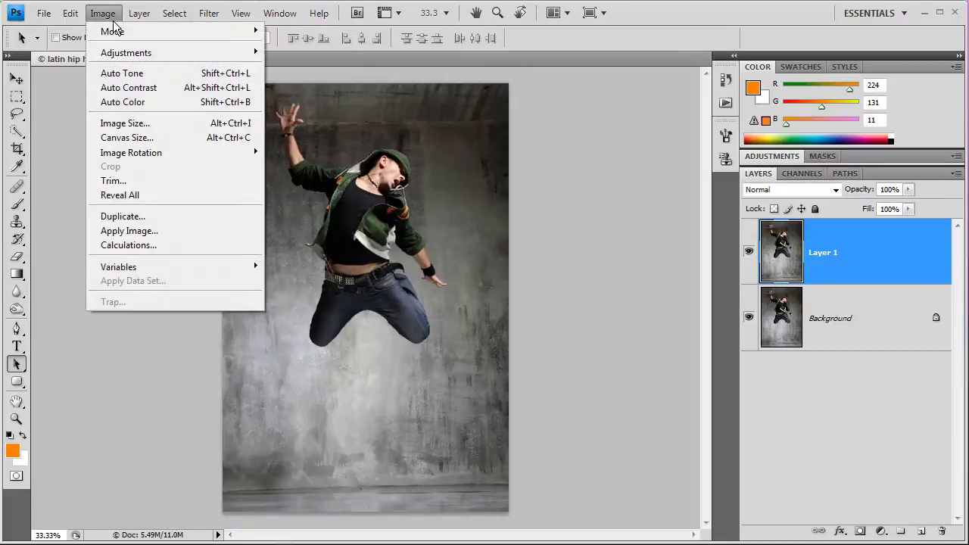
mouse_move(136, 53)
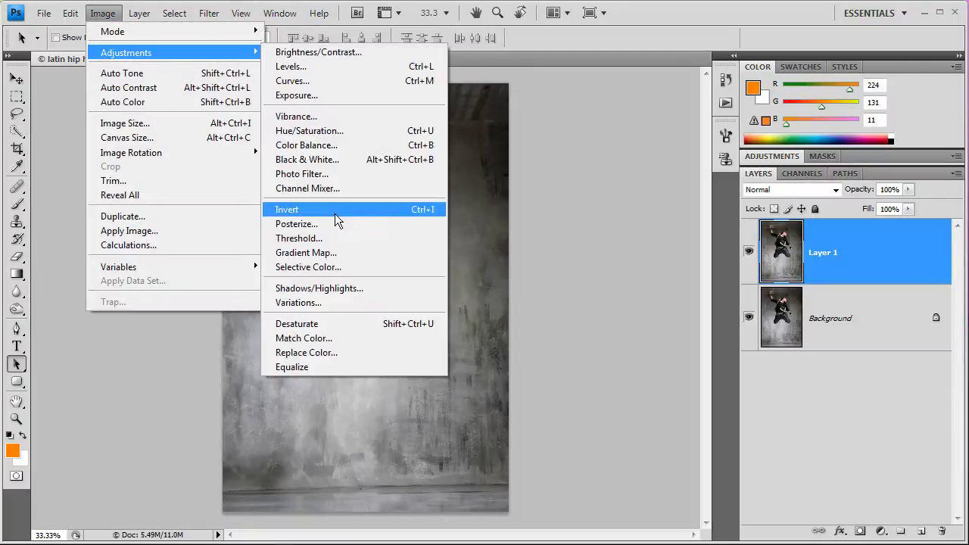
click(331, 237)
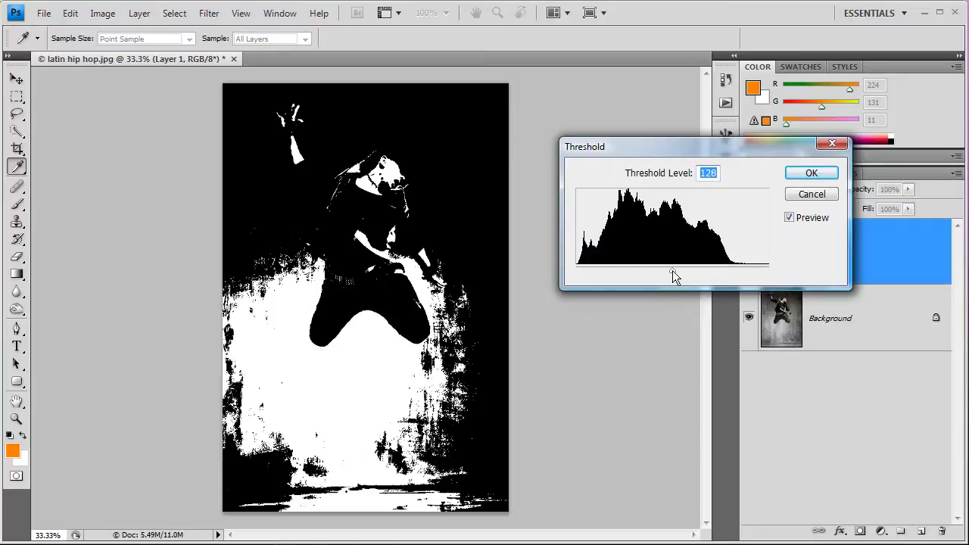
drag(672, 270, 609, 273)
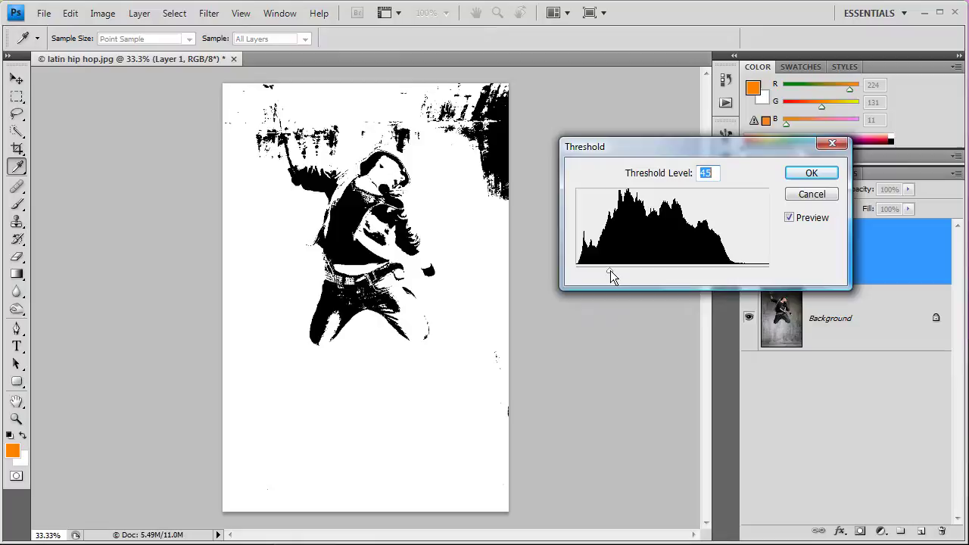
drag(610, 271, 614, 272)
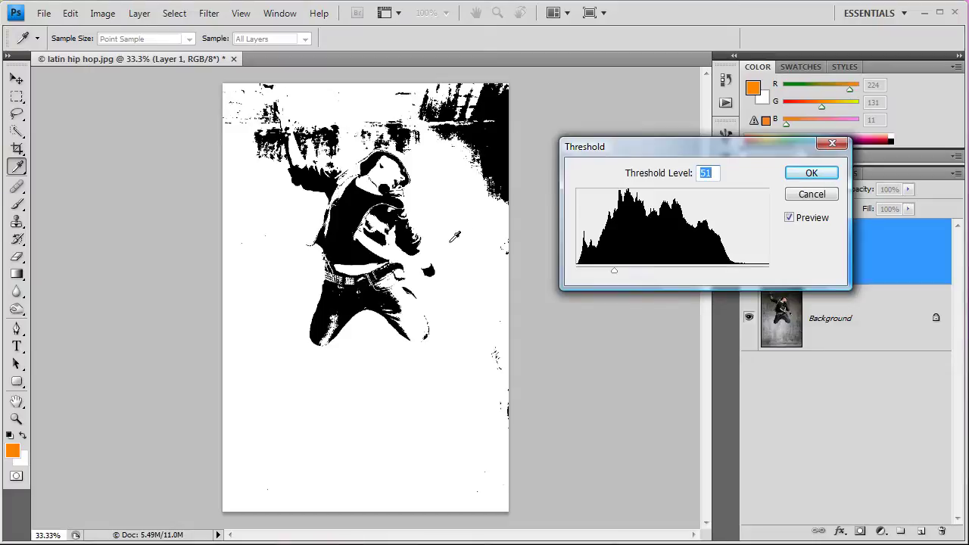
click(811, 173)
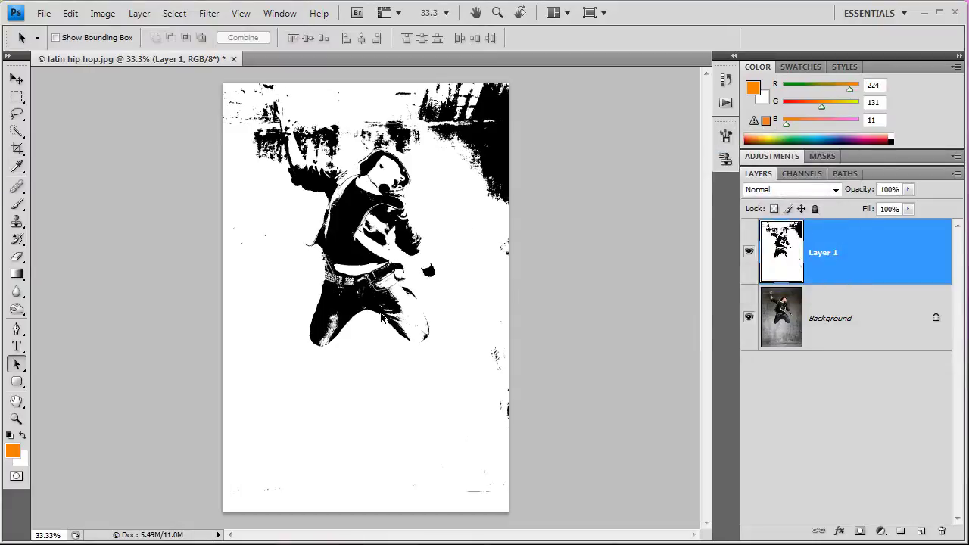
Split Layer 1's Blend If underlying-layer white slider to 145/255 in Blending Options
right_click(789, 262)
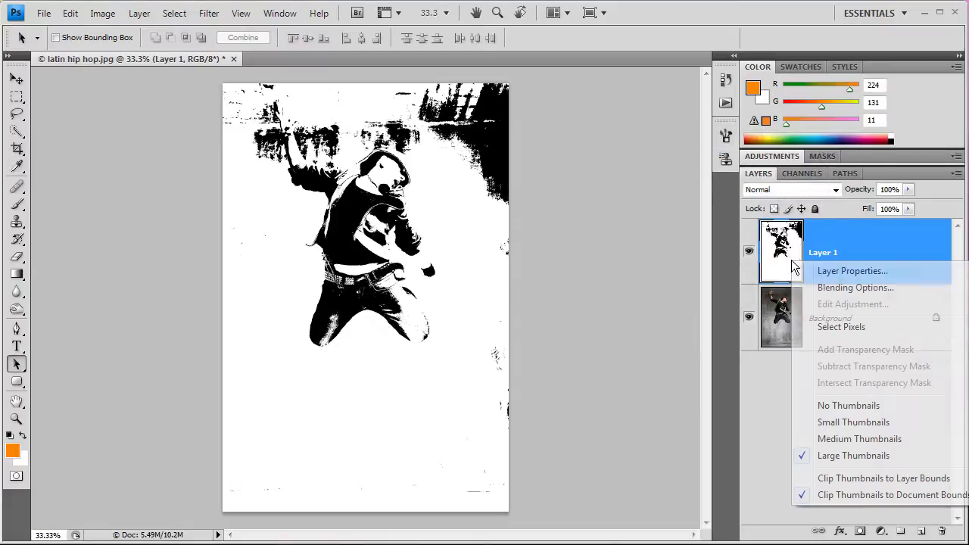
click(819, 288)
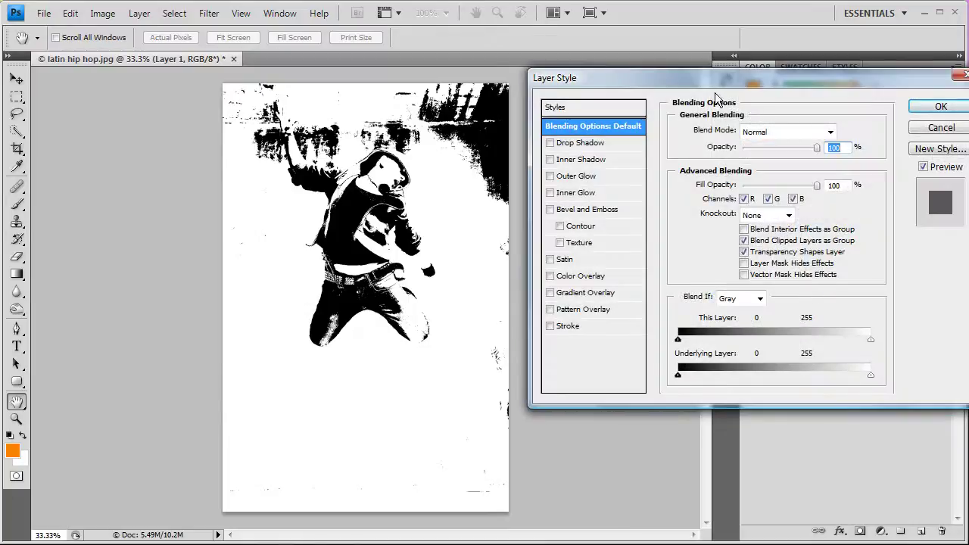
drag(710, 79, 504, 131)
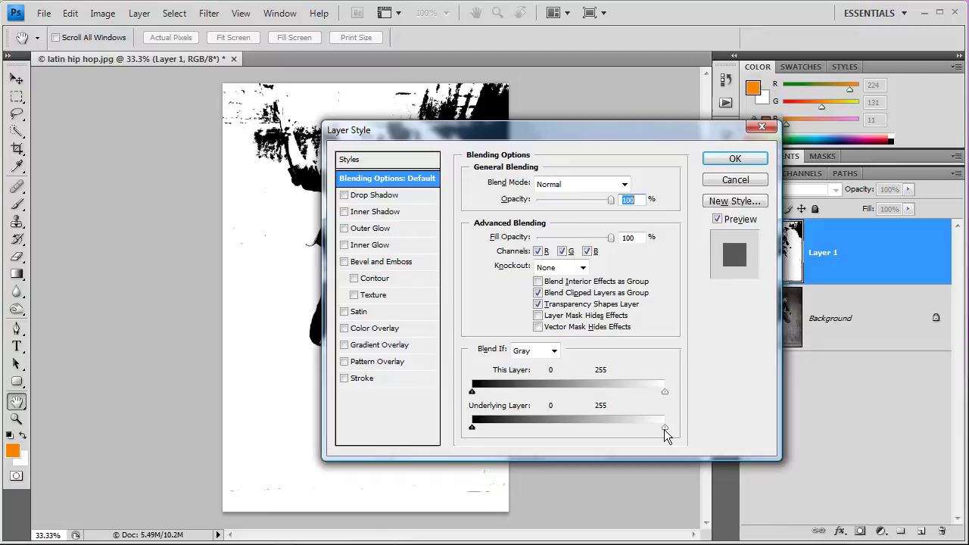
alt+drag(664, 427, 585, 426)
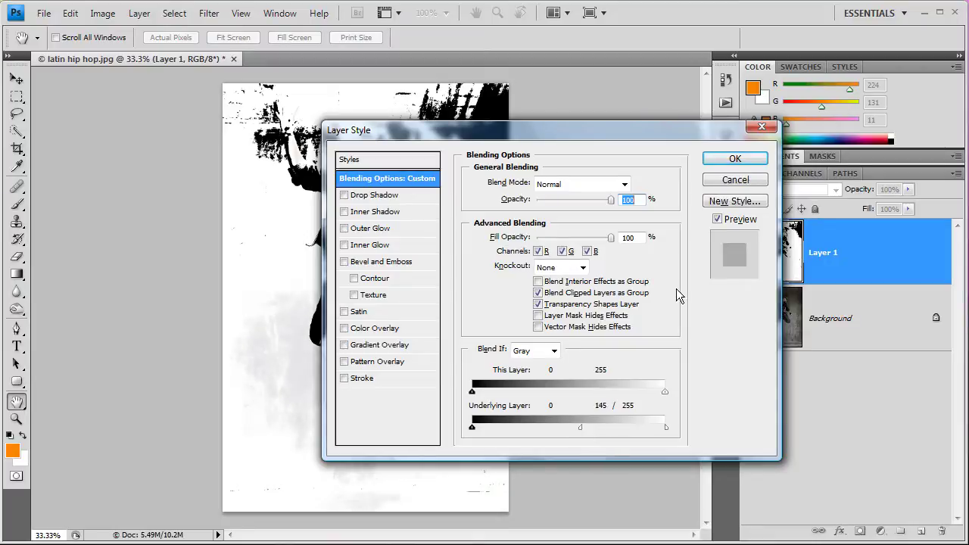
click(733, 159)
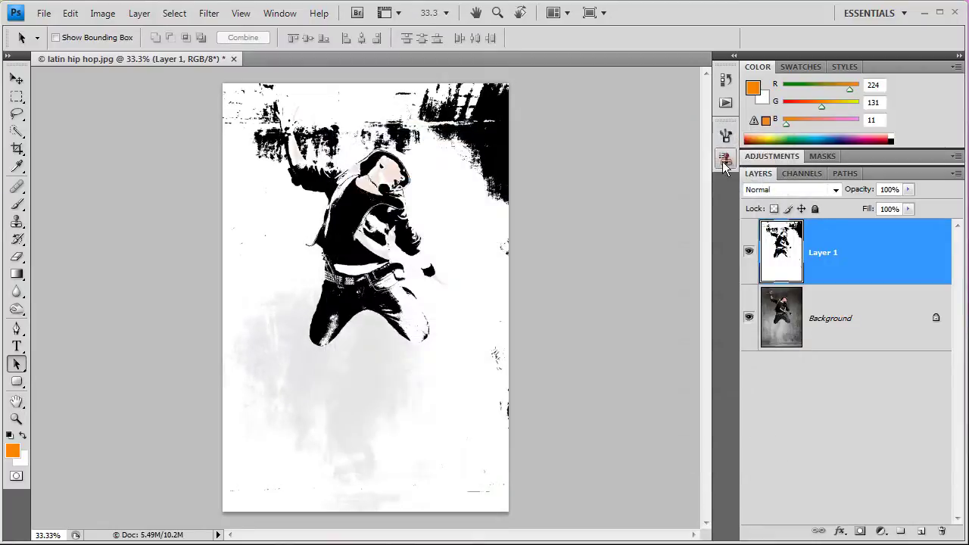
Add a new Layer 2 and split its Blend If underlying-layer white slider to about 128/255
click(922, 532)
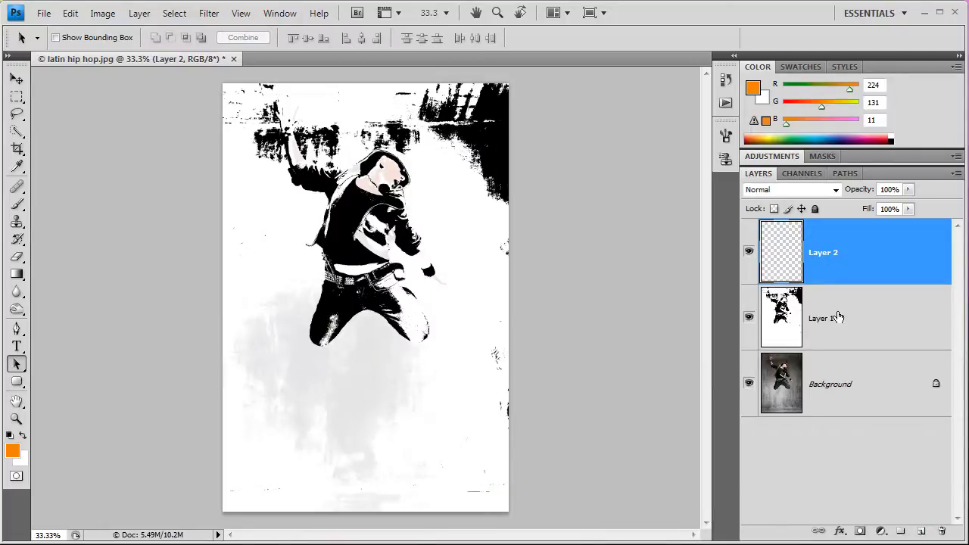
right_click(791, 265)
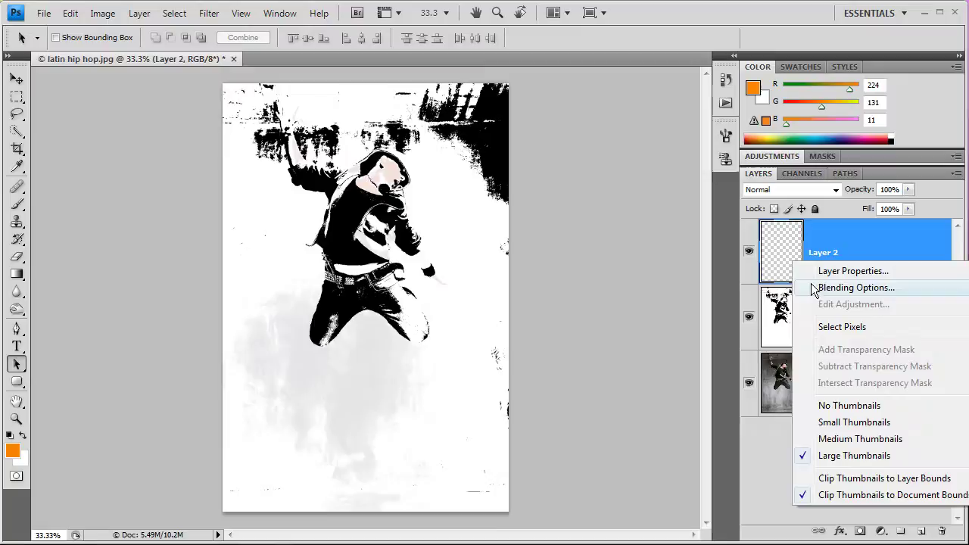
click(814, 286)
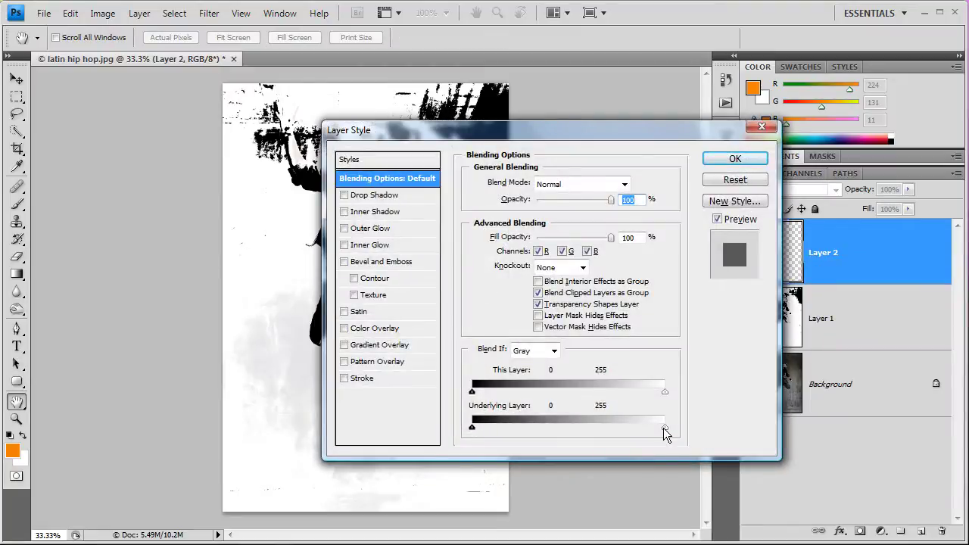
drag(664, 428, 609, 429)
drag(579, 425, 568, 425)
click(712, 159)
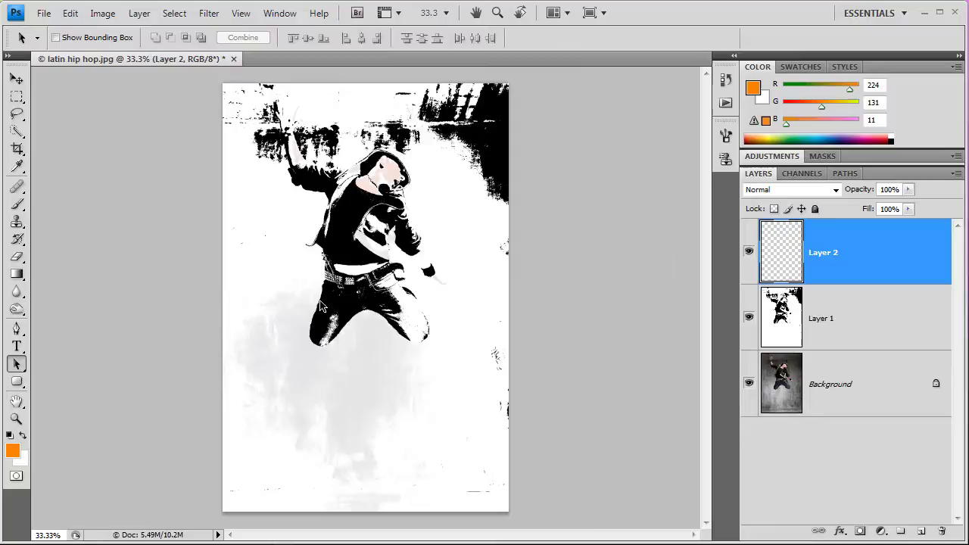
Select the Brush tool and set the foreground colour to yellow
click(17, 203)
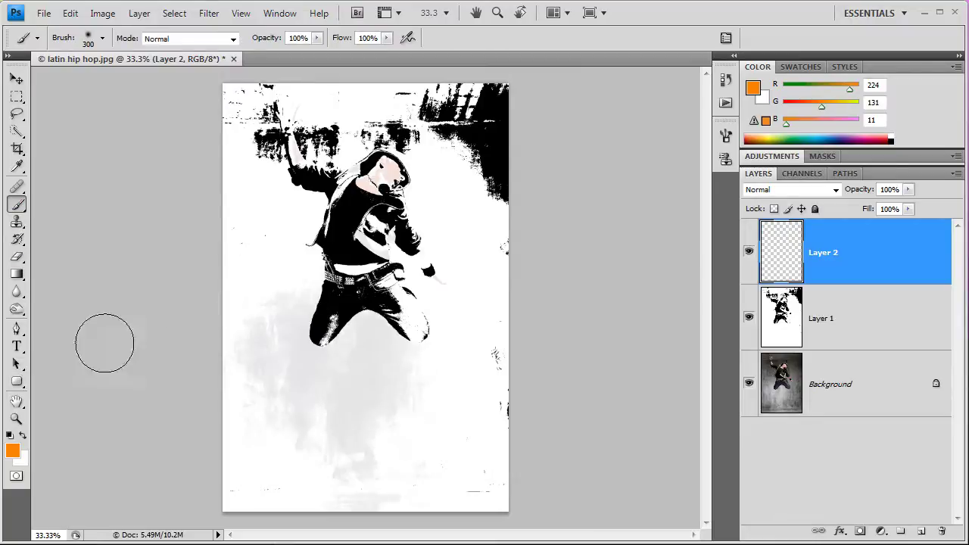
click(12, 450)
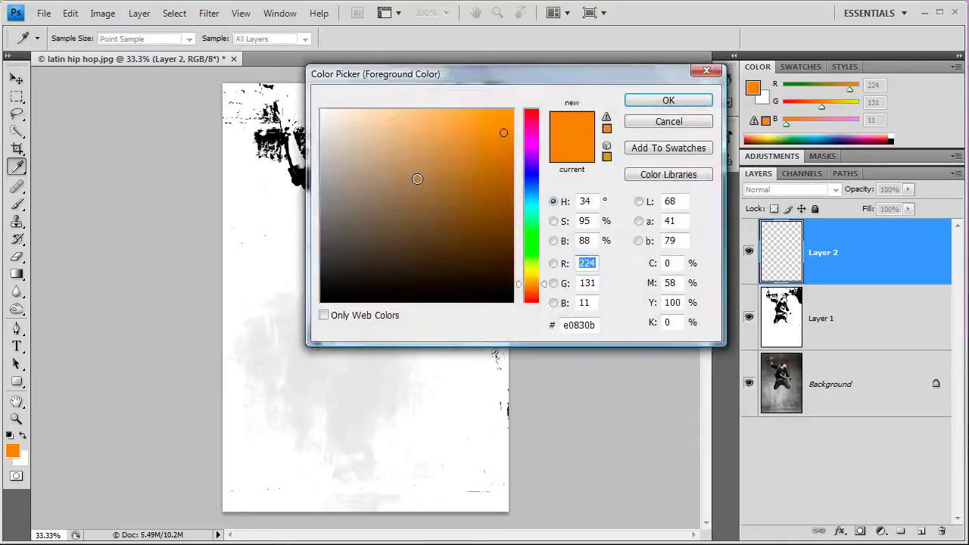
click(518, 286)
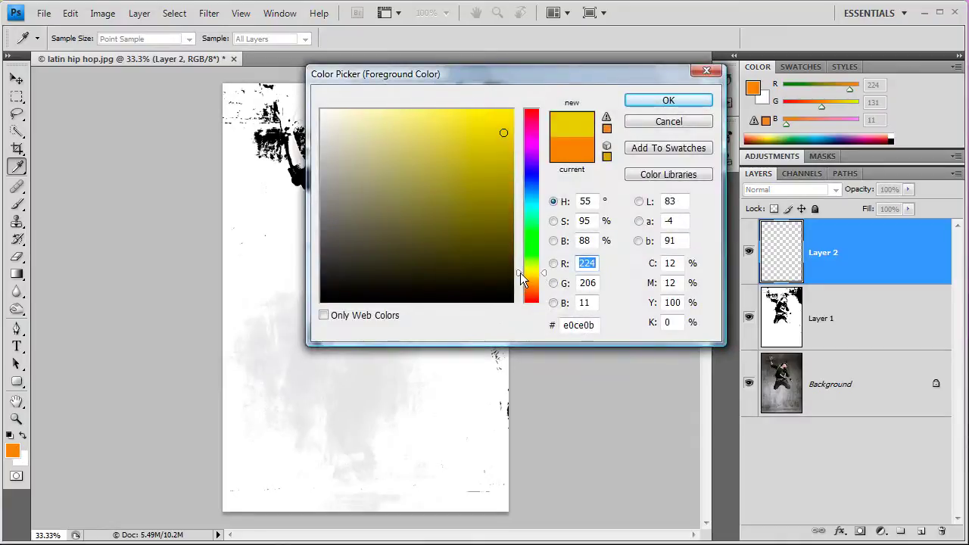
click(632, 106)
Choose the 300 px soft round brush preset with 0% hardness
key(b)
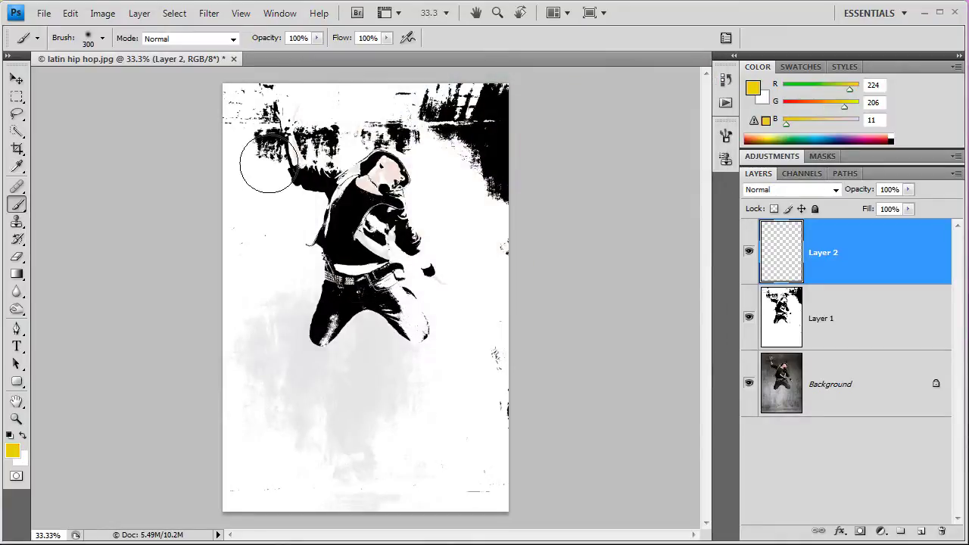
right_click(269, 165)
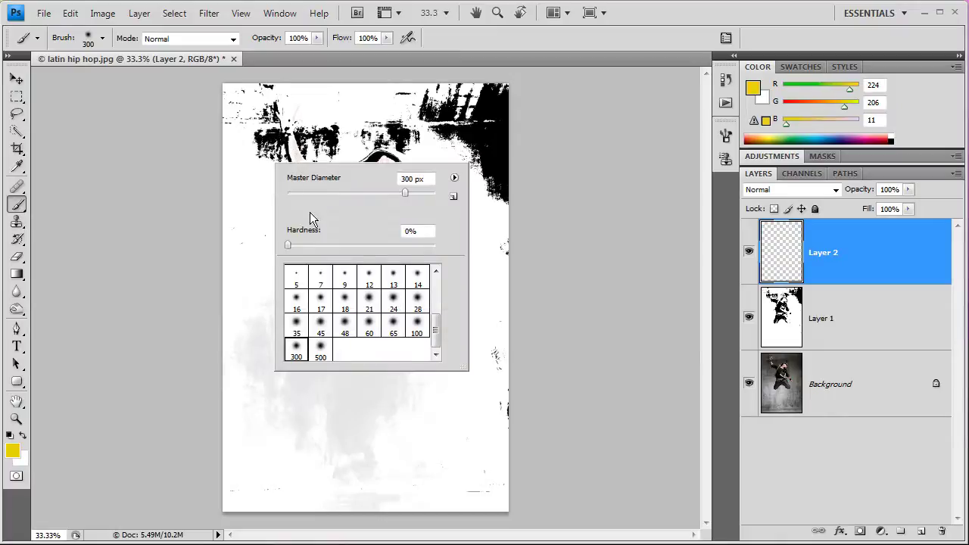
click(419, 233)
drag(433, 327, 434, 288)
click(369, 319)
click(333, 318)
click(303, 317)
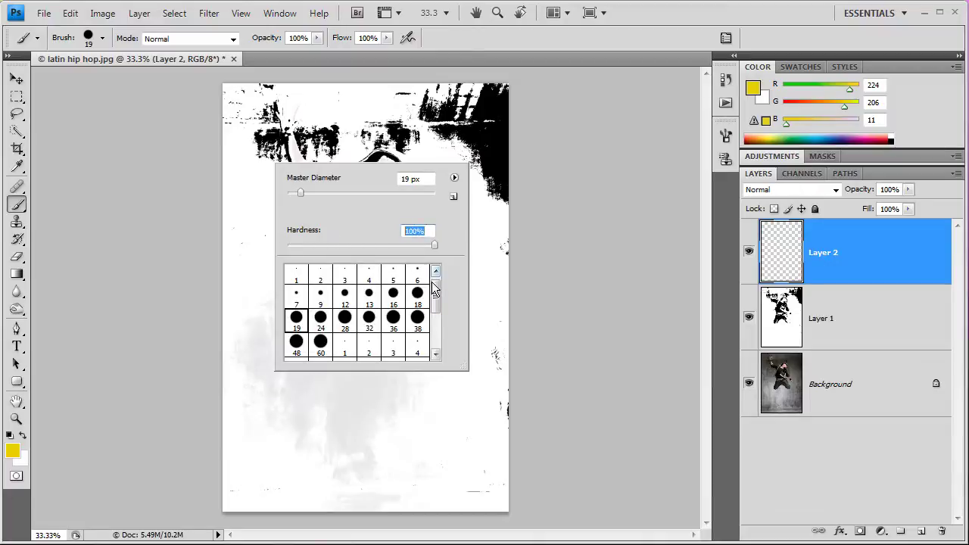
drag(435, 292, 436, 337)
click(296, 350)
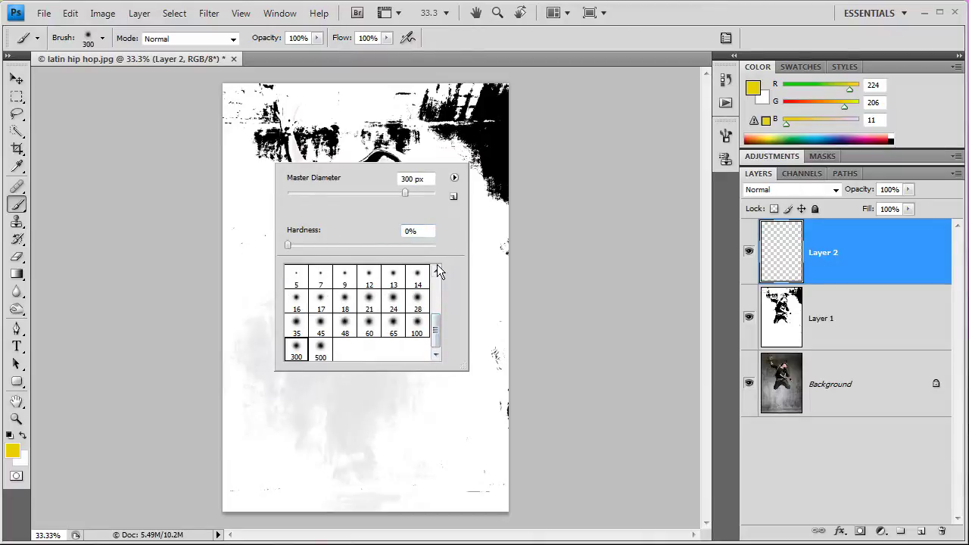
key(Return)
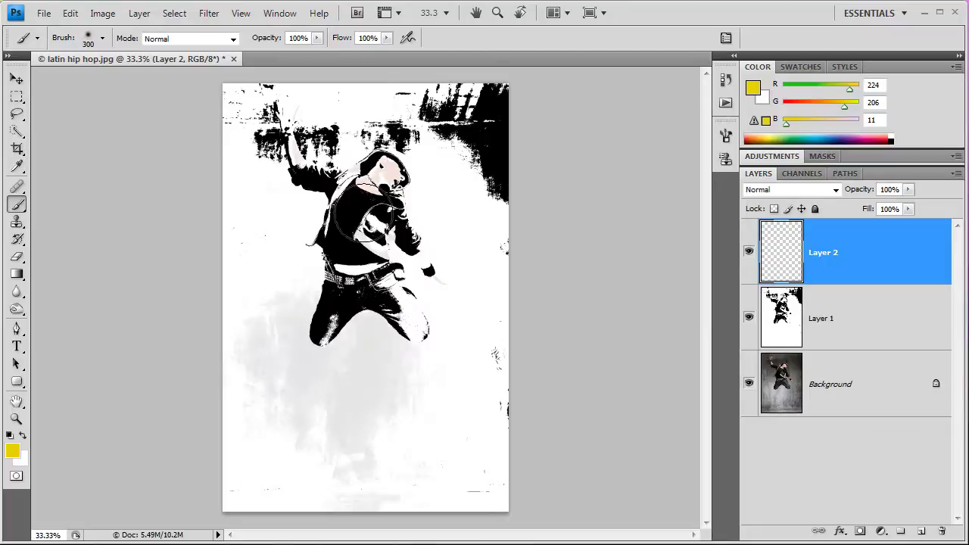
Paint yellow across the top edge, the shoulders, the dancer's head and the top-left area
mouse_move(234, 98)
mouse_down()
mouse_move(554, 112)
mouse_move(197, 103)
mouse_up()
mouse_move(541, 91)
mouse_down()
mouse_move(231, 130)
mouse_move(619, 147)
mouse_up()
mouse_move(455, 168)
mouse_down()
mouse_move(281, 173)
mouse_move(375, 197)
mouse_move(599, 203)
mouse_move(519, 225)
mouse_move(277, 208)
mouse_move(281, 225)
mouse_move(593, 236)
mouse_move(270, 255)
mouse_move(495, 294)
mouse_move(318, 385)
mouse_move(341, 353)
mouse_move(720, 407)
mouse_move(654, 461)
mouse_move(510, 411)
mouse_move(496, 249)
mouse_move(331, 337)
mouse_move(312, 243)
mouse_move(459, 147)
mouse_move(455, 190)
mouse_up()
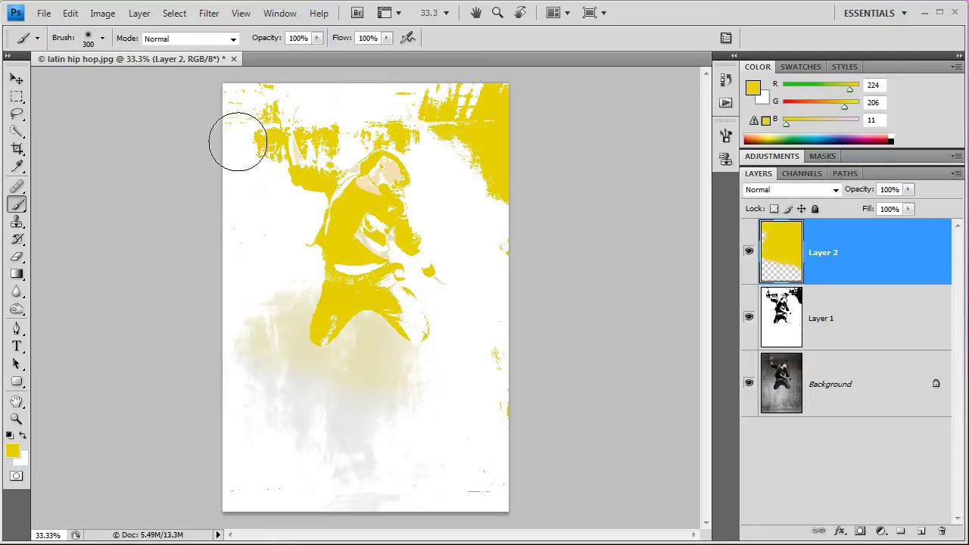
drag(248, 122, 260, 210)
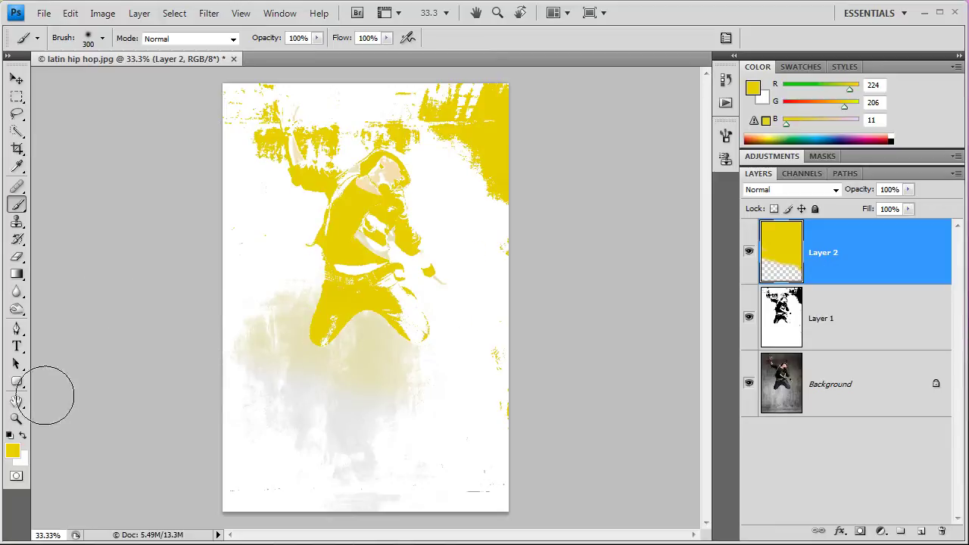
Switch the foreground to red and paint the top band, top-right corner and dancer's legs
key(i)
click(13, 451)
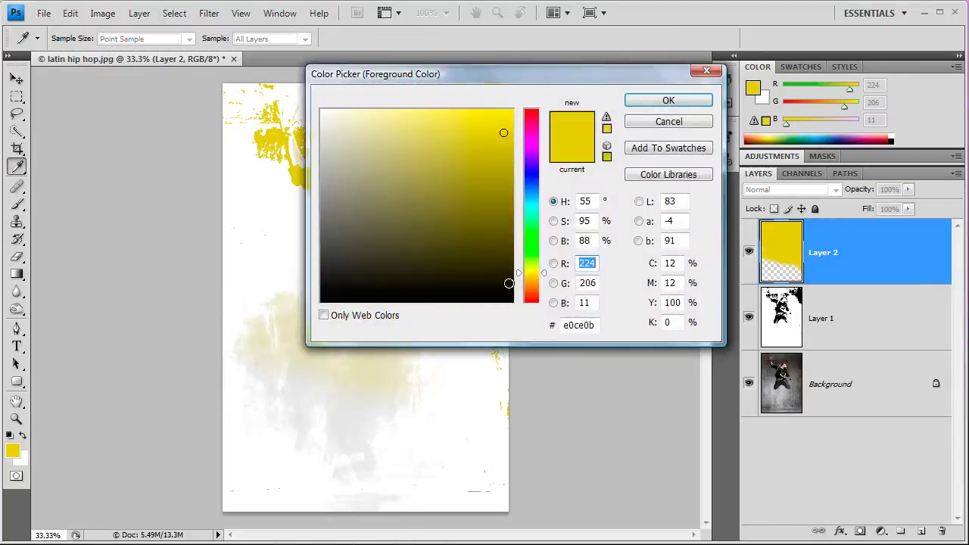
drag(531, 273, 532, 296)
click(668, 100)
key(b)
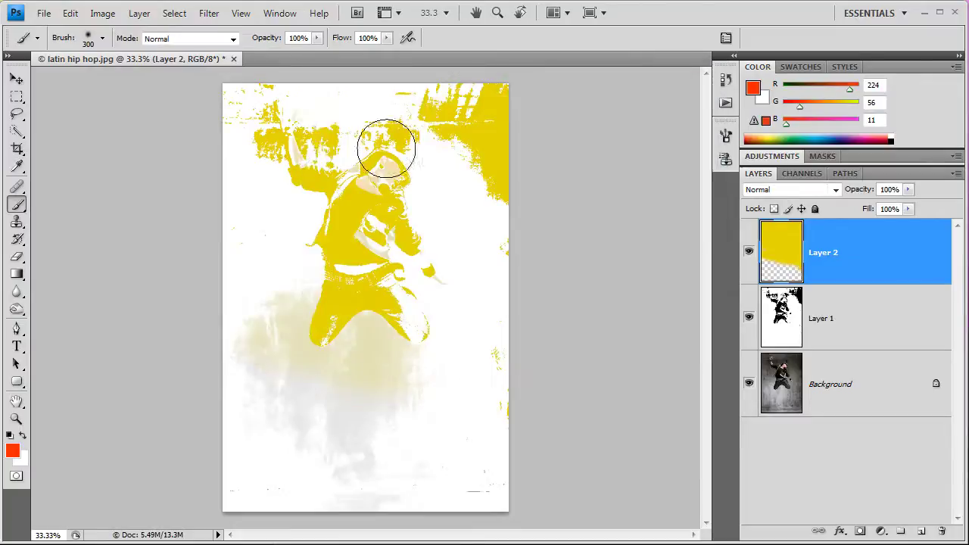
drag(281, 145, 443, 145)
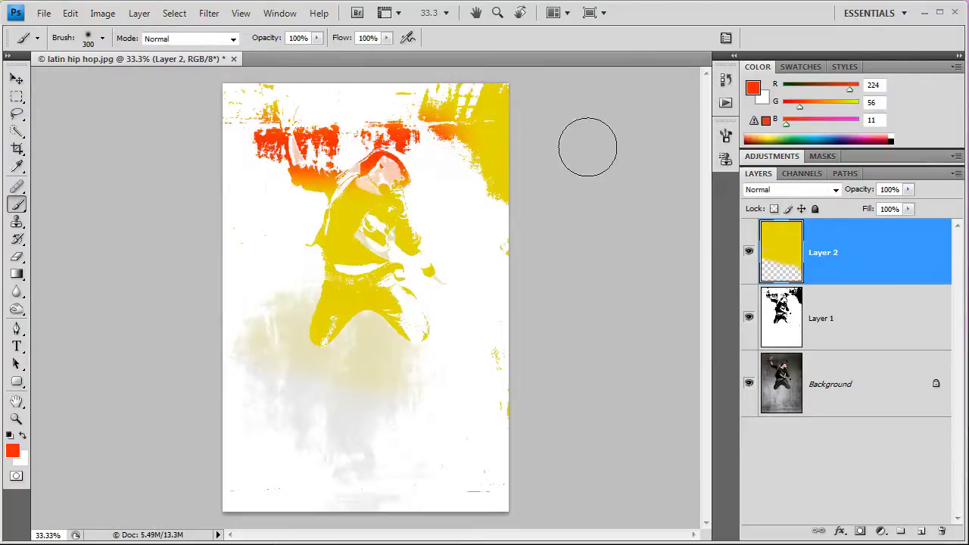
drag(588, 147, 623, 147)
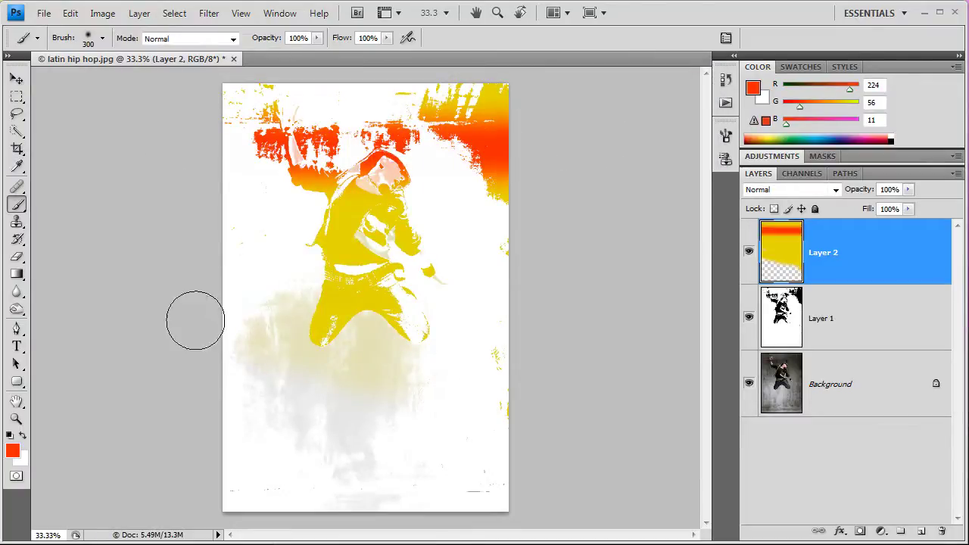
drag(194, 320, 523, 325)
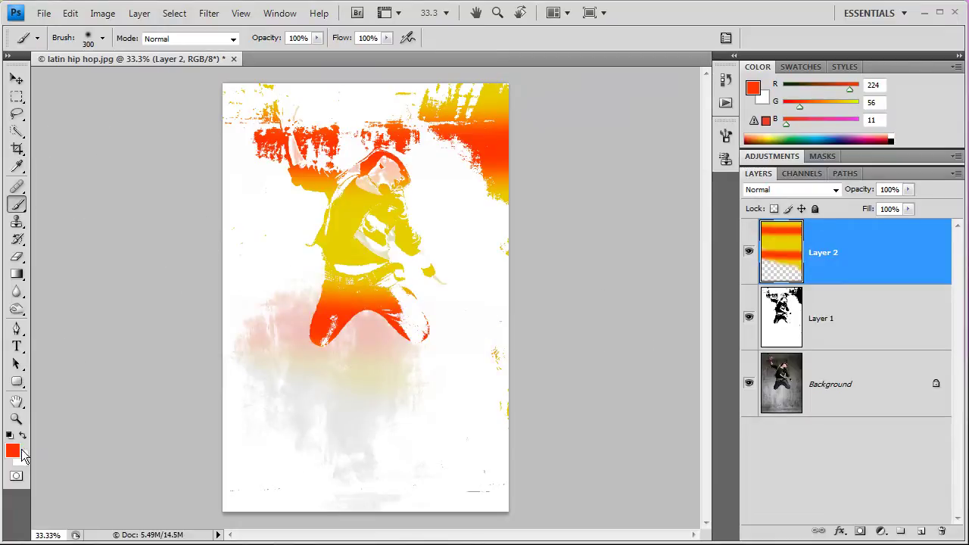
Change the foreground colour to a saturated blue, briefly cycling the screen display mode
click(18, 452)
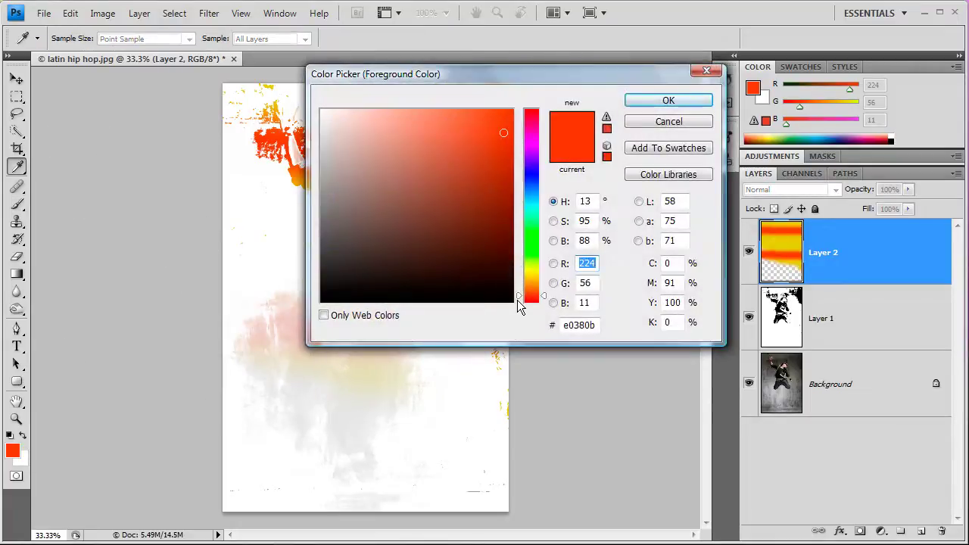
drag(519, 306, 511, 157)
click(507, 146)
click(636, 104)
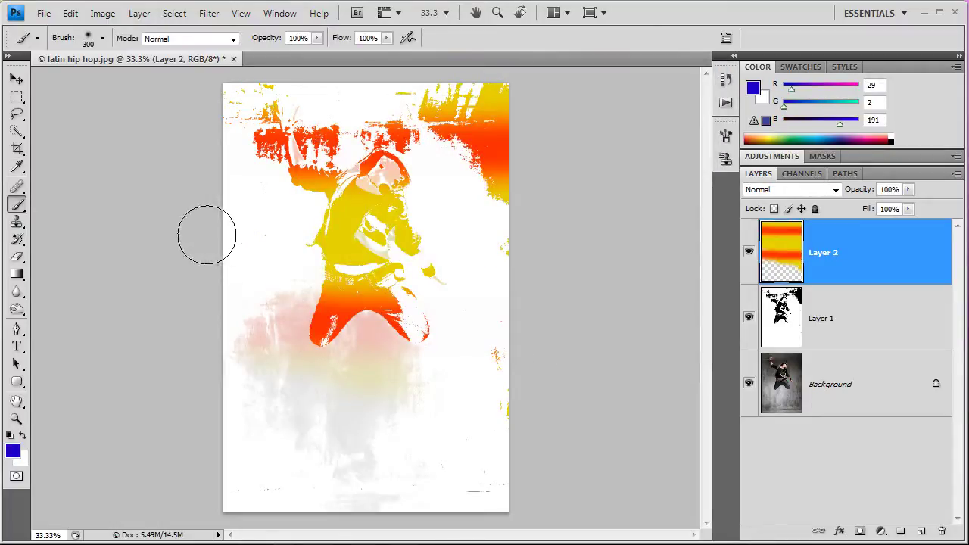
key(f)
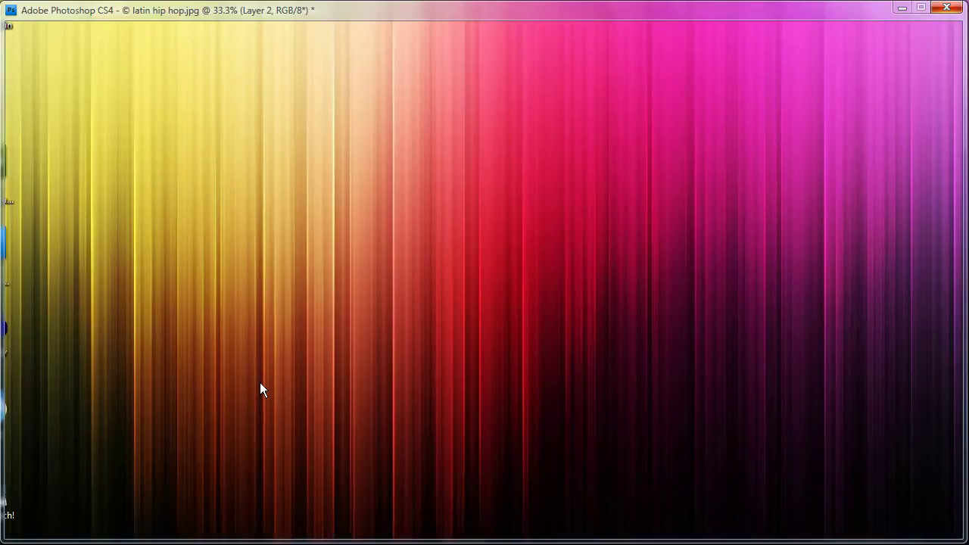
key(f)
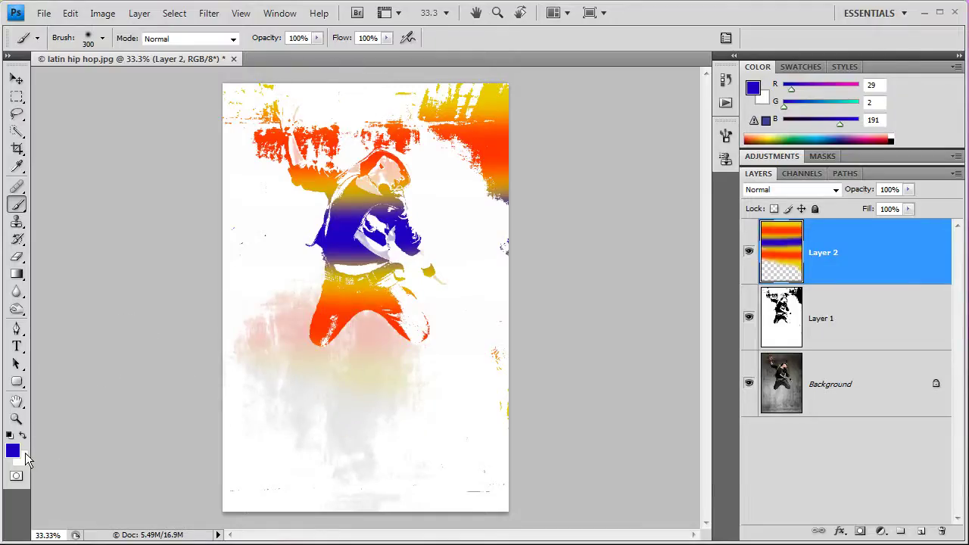
click(18, 453)
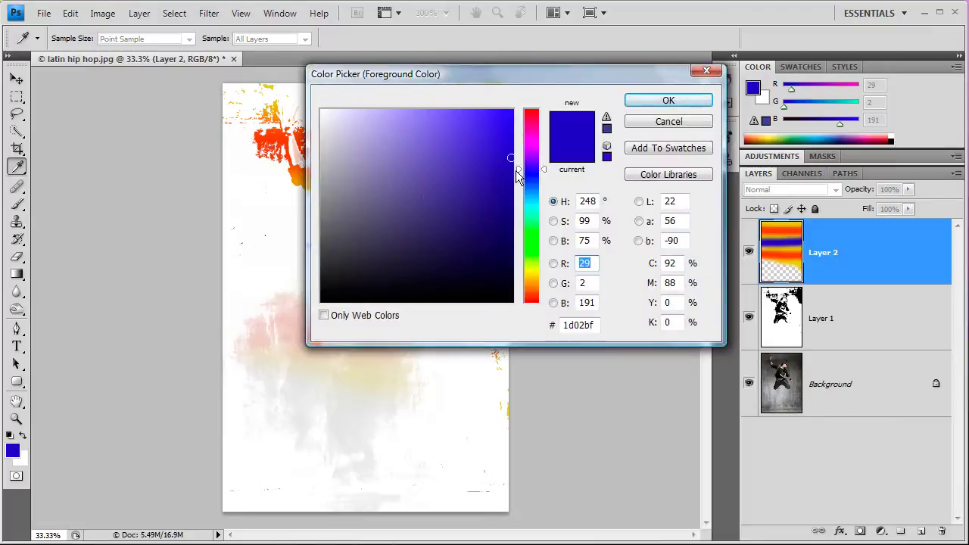
Pick a dark red (203/19/0) and paint over the dancer's torso and top-right corner
drag(517, 176, 521, 300)
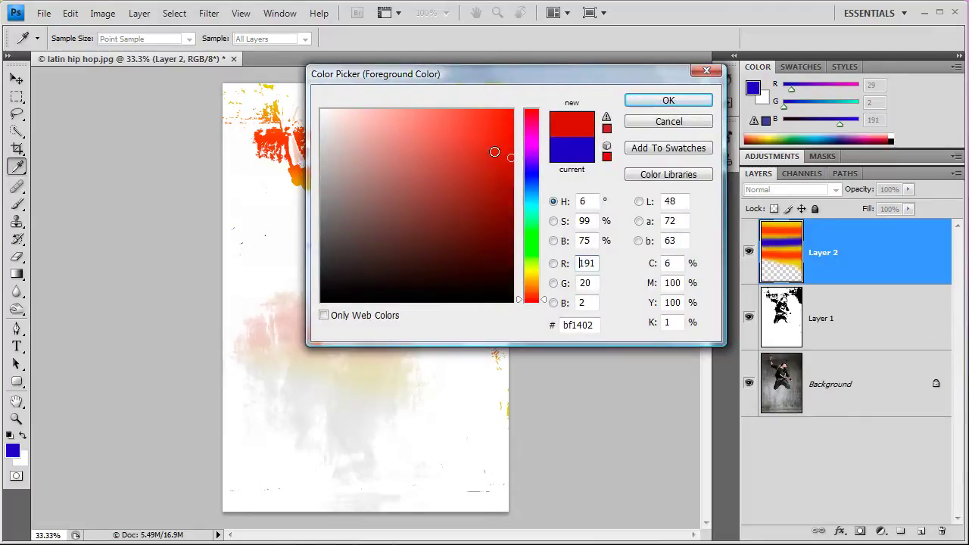
mouse_move(494, 152)
mouse_down()
mouse_move(514, 137)
mouse_move(510, 167)
mouse_move(518, 167)
mouse_move(515, 148)
mouse_up()
click(656, 103)
key(b)
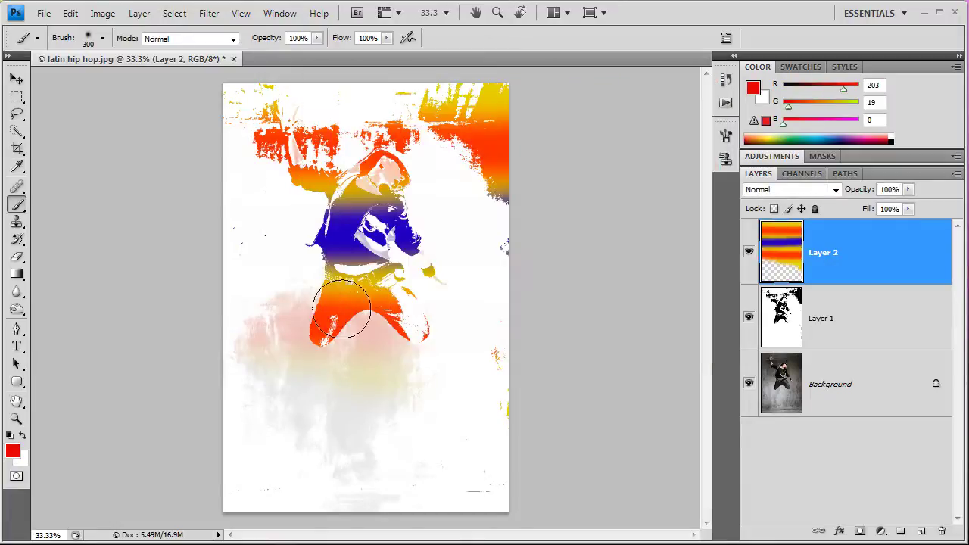
mouse_move(356, 227)
mouse_down()
mouse_move(465, 97)
mouse_move(463, 106)
mouse_up()
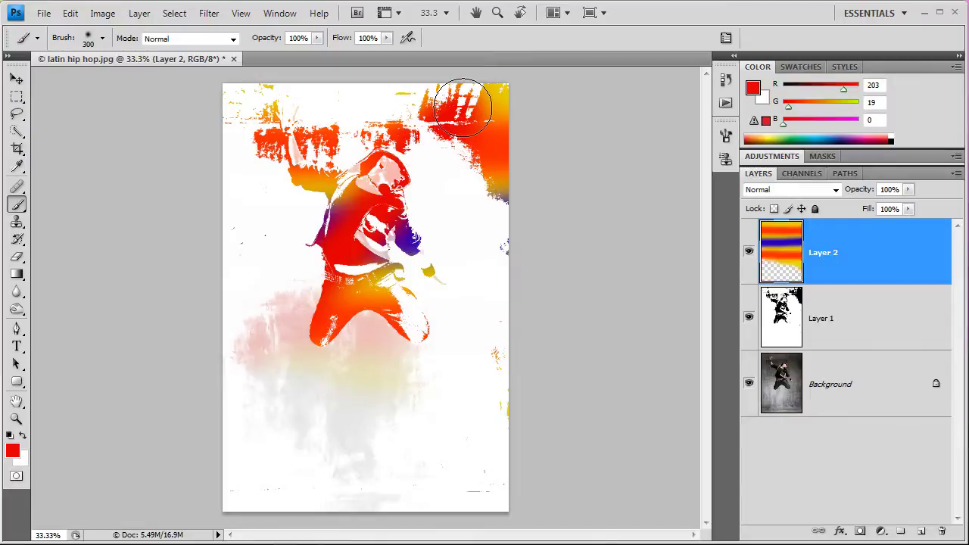